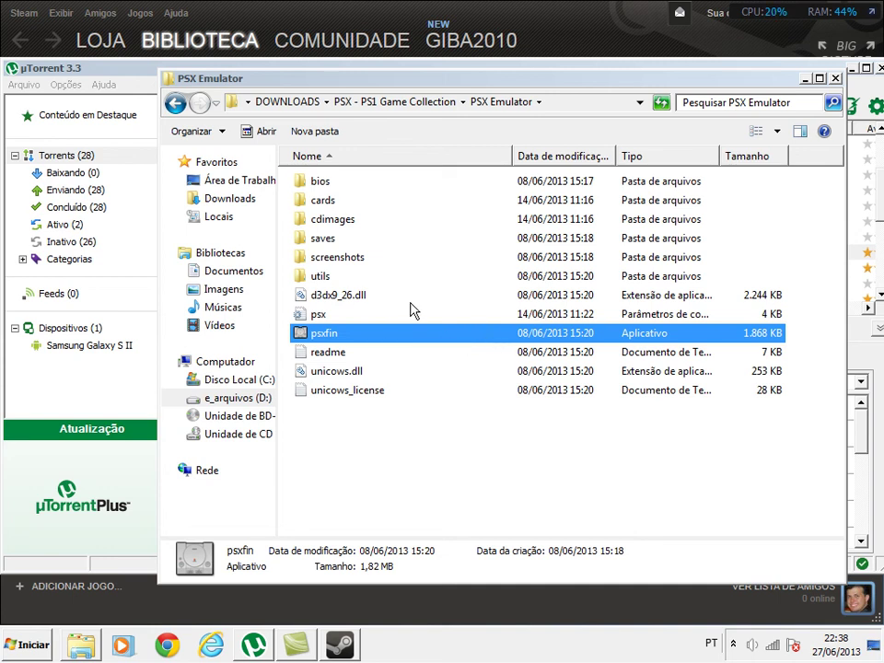
Bring up the µTorrent window, select the PSX - PS1 Game Collection torrent in the list, and minimize the window
{"action": "double_click", "coordinate": [111, 66]}
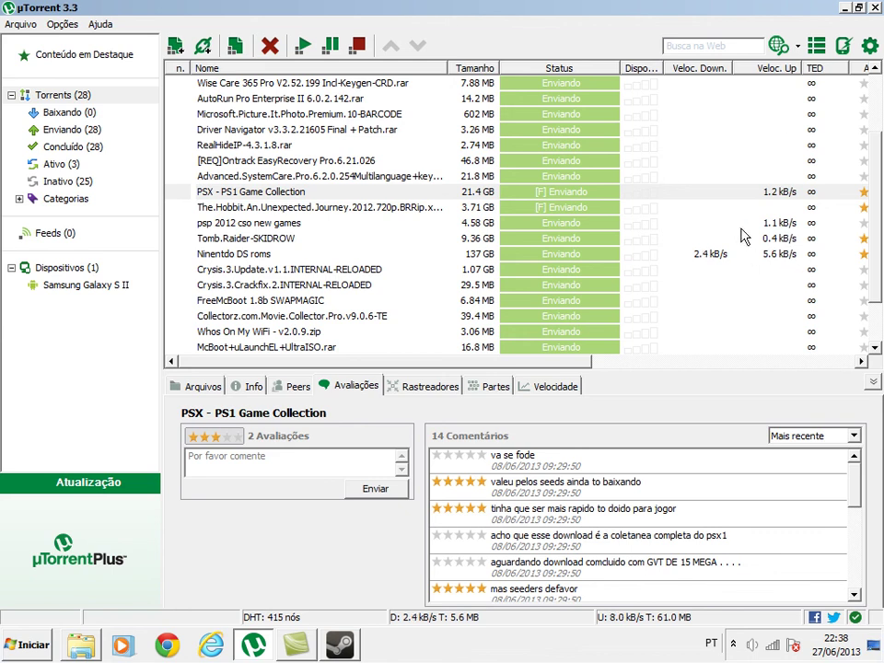
{"action": "left_click", "coordinate": [261, 254]}
{"action": "left_click", "coordinate": [242, 192]}
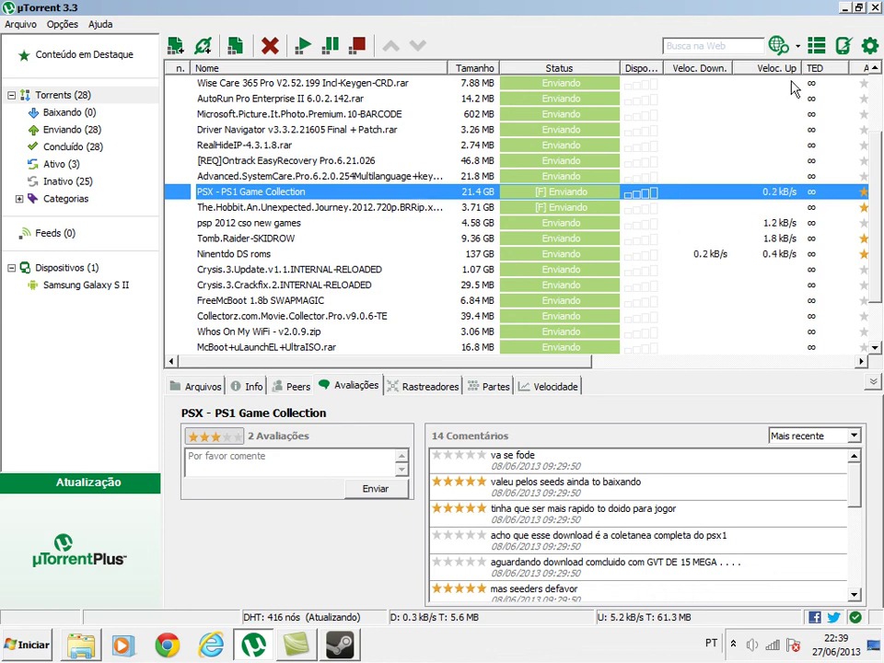
{"action": "left_click", "coordinate": [844, 8]}
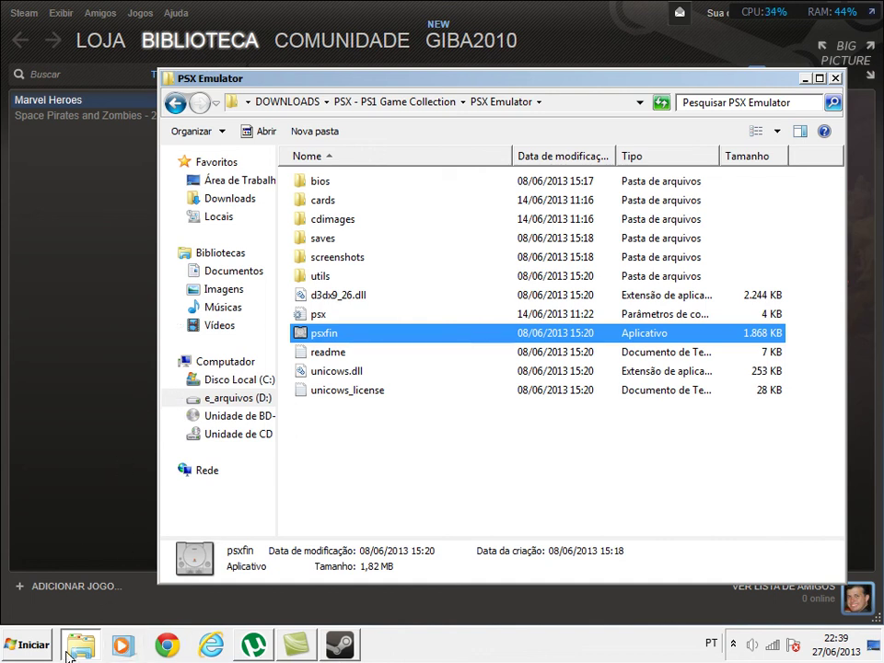
{"action": "mouse_move", "coordinate": [73, 654]}
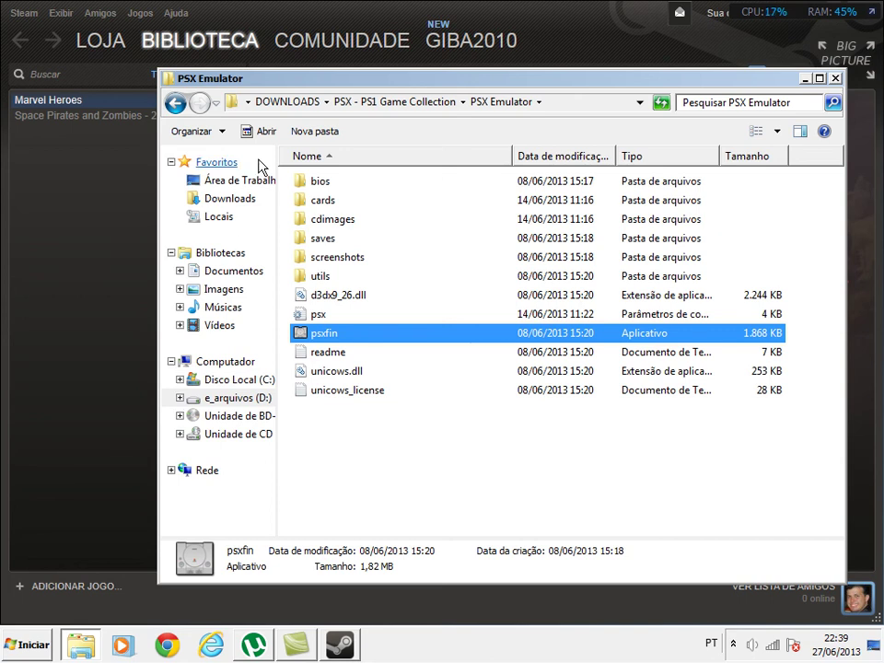
{"action": "left_click_drag", "start_coordinate": [407, 79], "coordinate": [391, 577]}
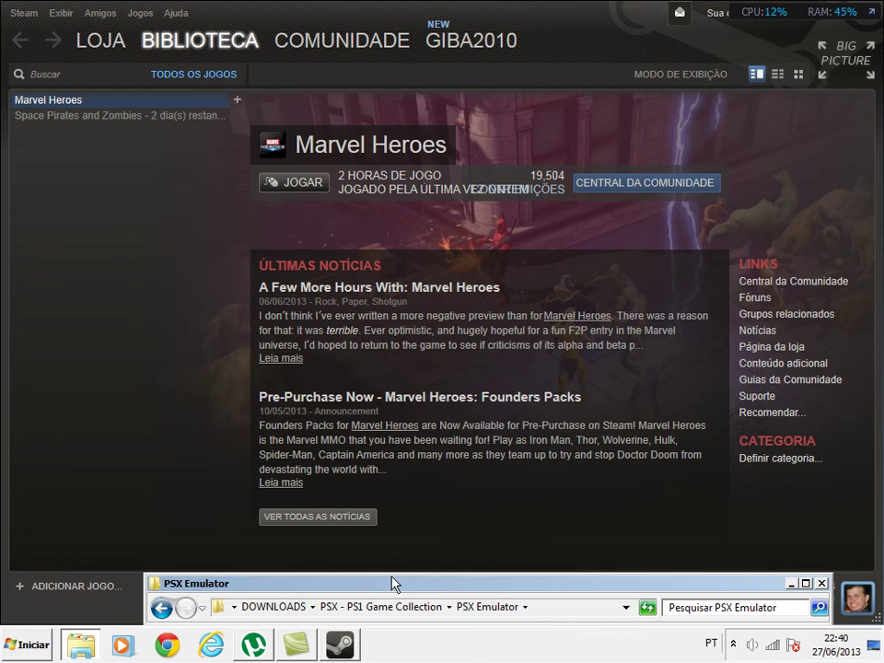
{"action": "left_click_drag", "start_coordinate": [392, 584], "coordinate": [391, 584]}
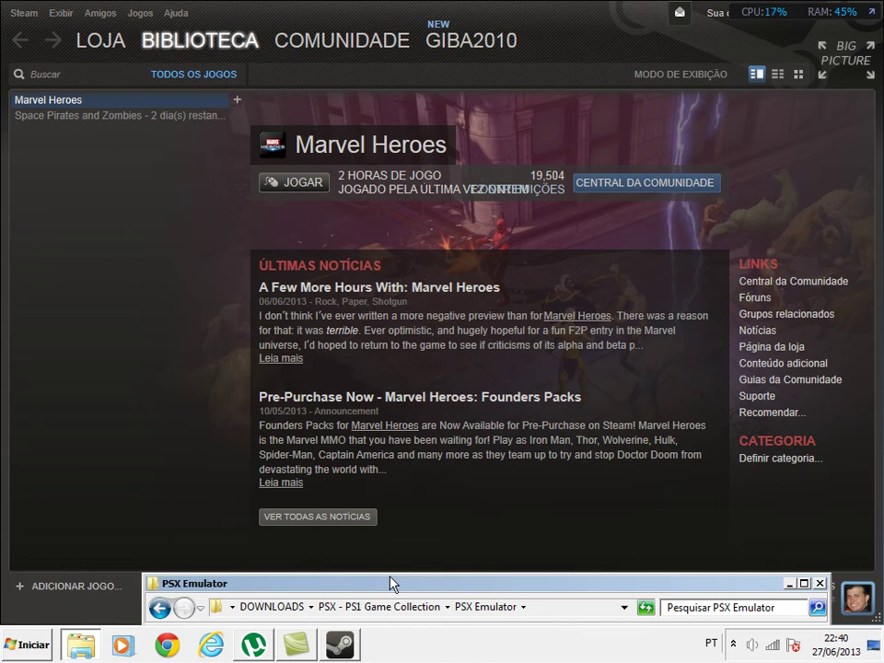
{"action": "left_click_drag", "start_coordinate": [391, 583], "coordinate": [389, 583]}
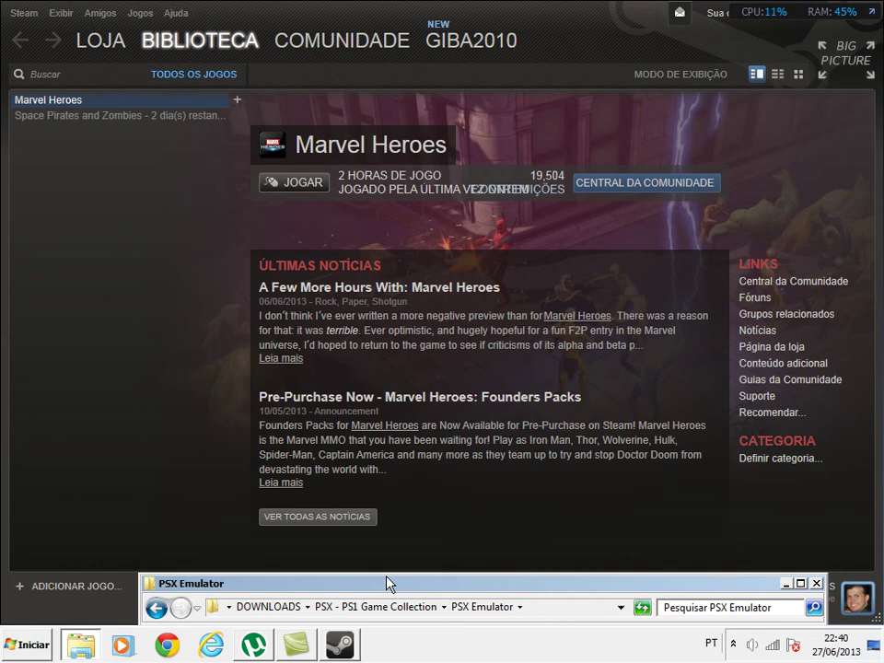
{"action": "left_click_drag", "start_coordinate": [387, 583], "coordinate": [362, 74]}
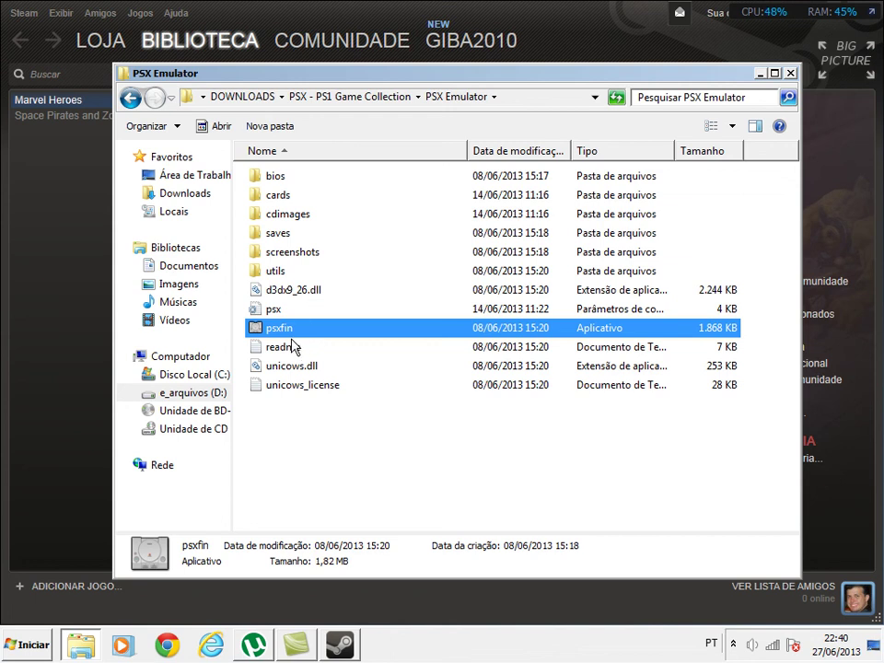
{"action": "double_click", "coordinate": [281, 331]}
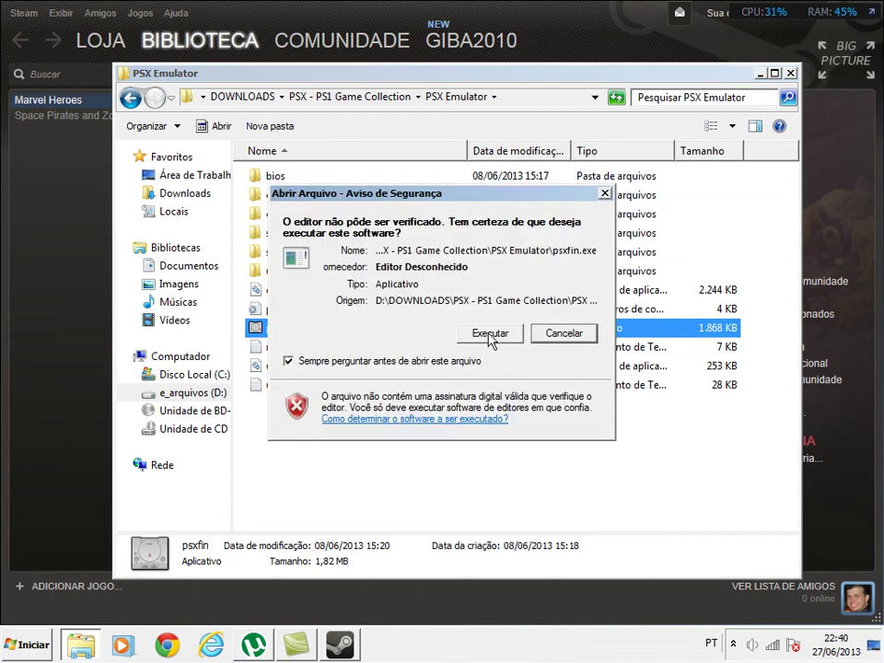
{"action": "left_click", "coordinate": [553, 336]}
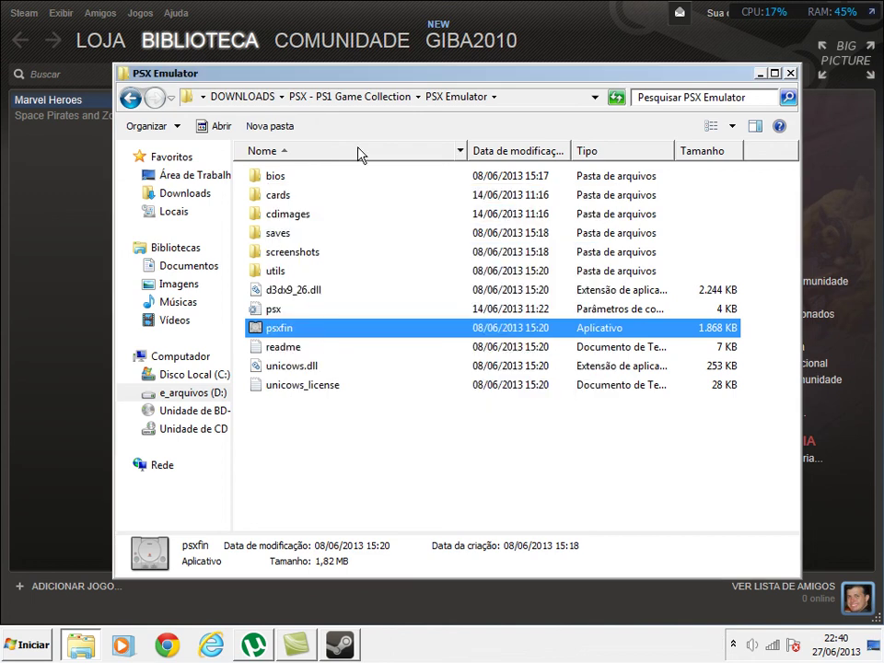
{"action": "left_click", "coordinate": [318, 98]}
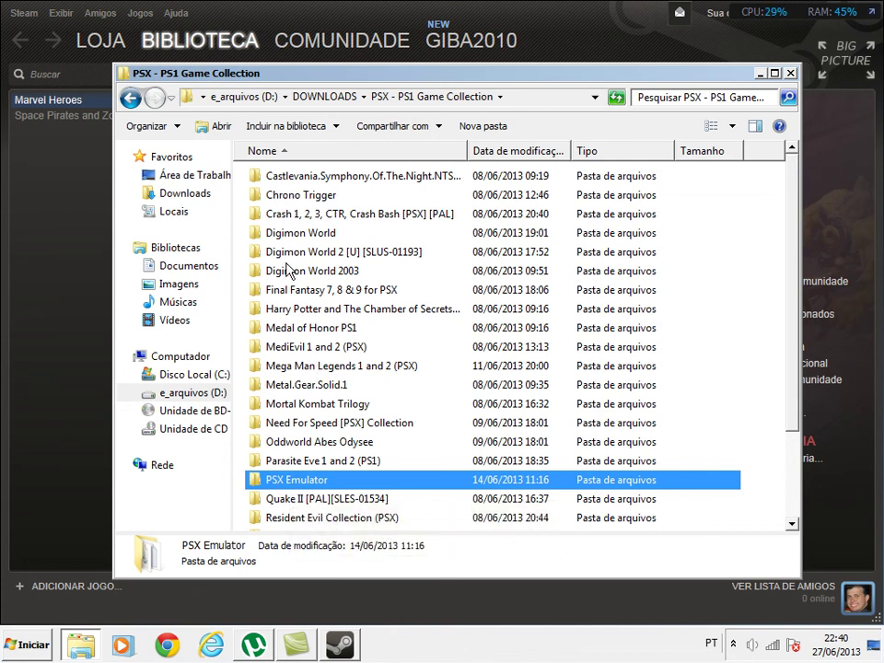
{"action": "double_click", "coordinate": [313, 484]}
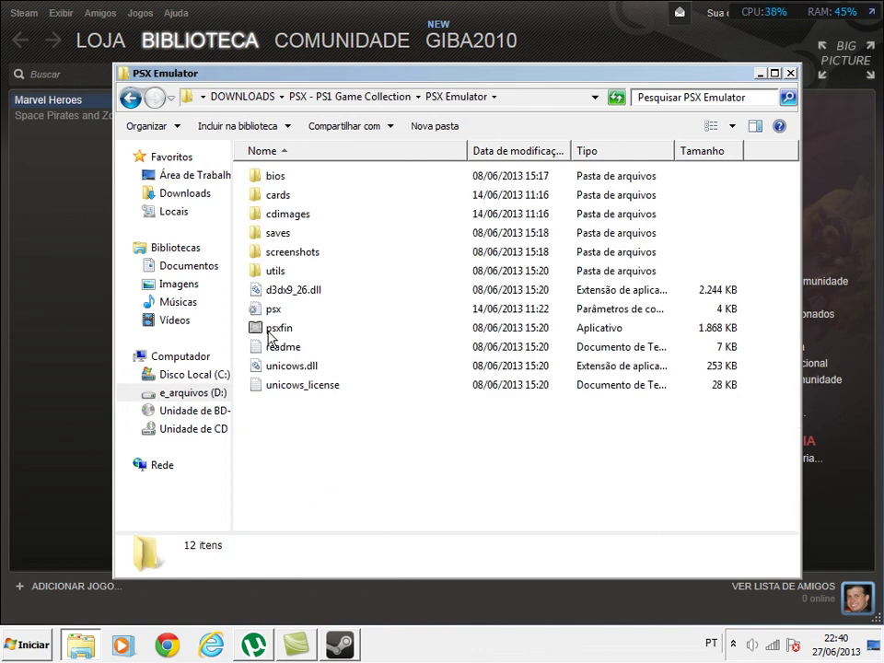
Run psxfin from the PSX Emulator folder, accept the security warning, and move the emulator window fully into view
{"action": "double_click", "coordinate": [274, 330]}
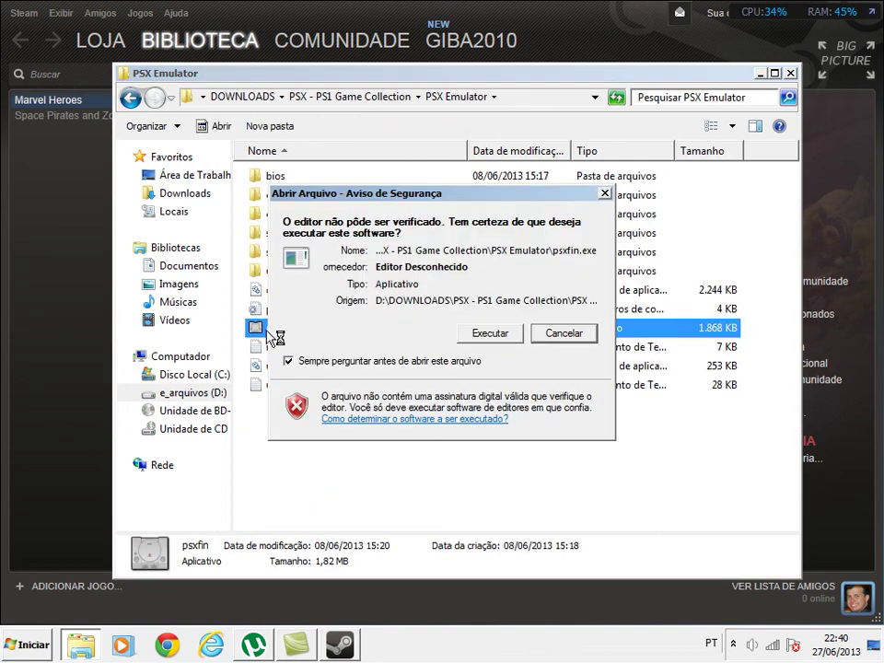
{"action": "left_click", "coordinate": [505, 332]}
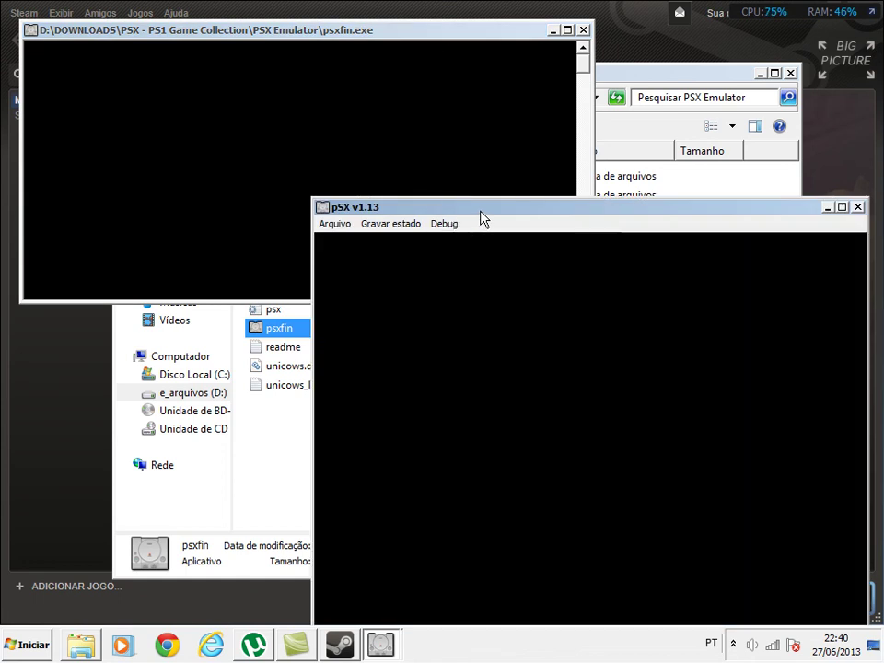
{"action": "left_click_drag", "start_coordinate": [480, 212], "coordinate": [354, 135]}
Start inserting a CD image and browse to DOWNLOADS\PSX - PS1 Game Collection on the e_arquivos (D:) drive
{"action": "left_click", "coordinate": [210, 148]}
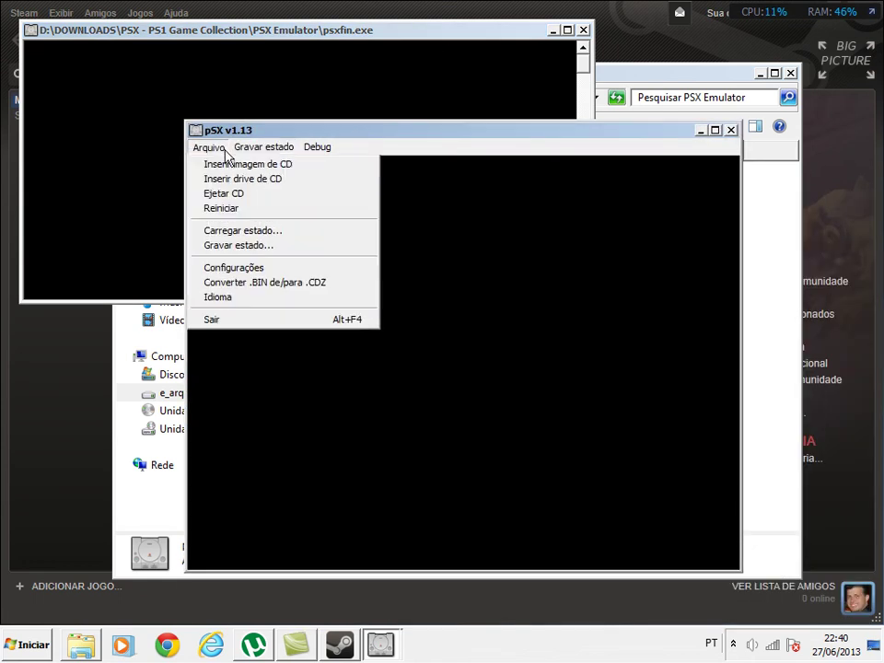
{"action": "left_click", "coordinate": [220, 168]}
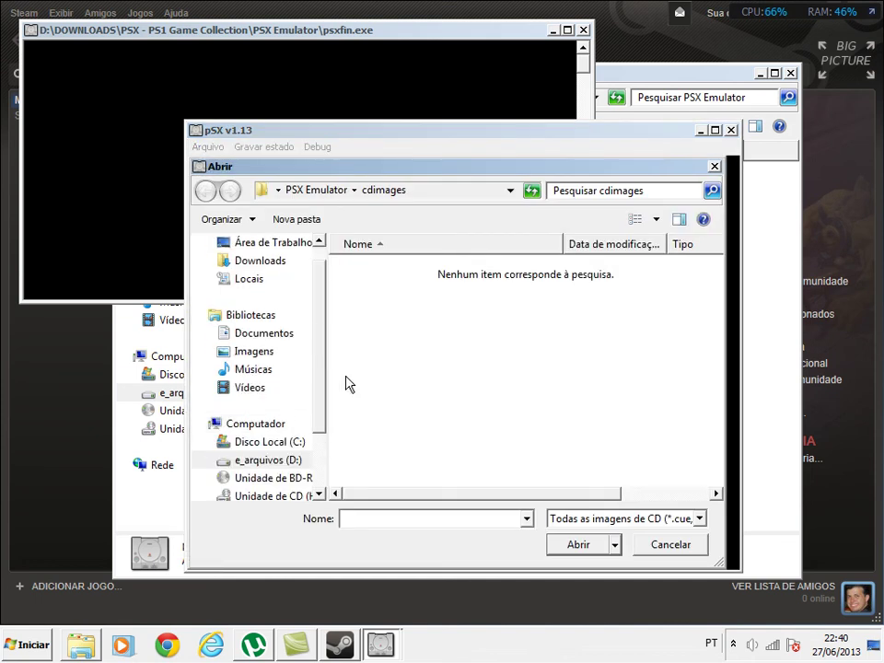
{"action": "left_click", "coordinate": [316, 190]}
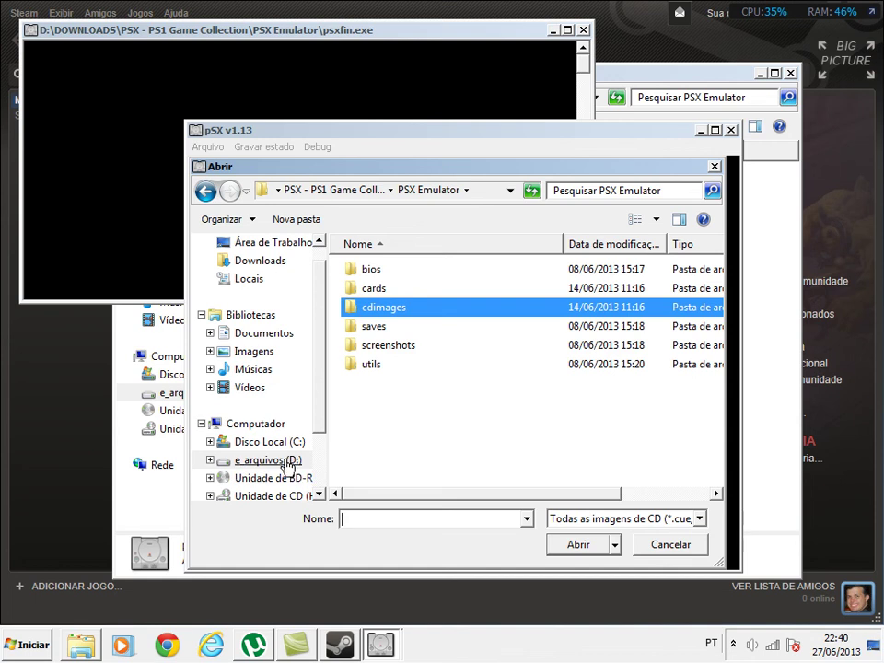
{"action": "left_click", "coordinate": [237, 461]}
{"action": "double_click", "coordinate": [387, 267]}
{"action": "left_click", "coordinate": [419, 443]}
{"action": "scroll", "coordinate": [416, 442], "scroll_direction": "down", "scroll_amount": 2}
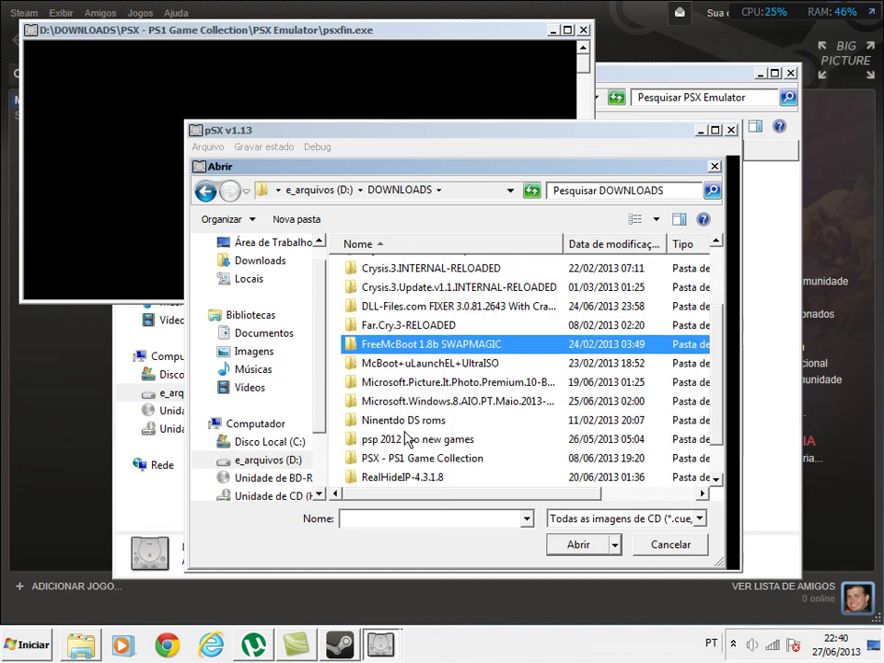
{"action": "double_click", "coordinate": [408, 458]}
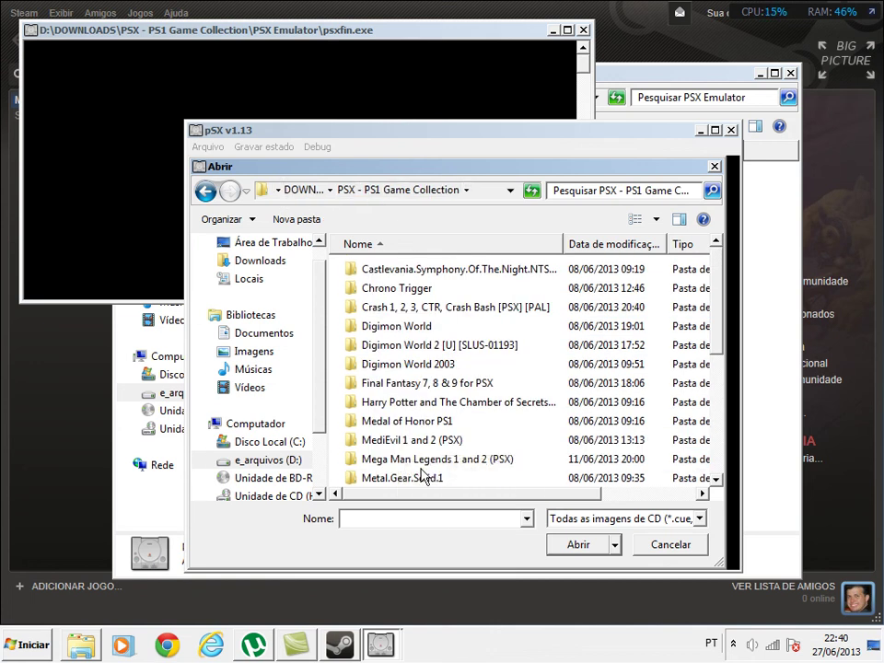
Load the game disc image from the Quake II [PAL][SLES-01534] folder
{"action": "left_click", "coordinate": [378, 383]}
{"action": "scroll", "coordinate": [378, 383], "scroll_direction": "down", "scroll_amount": 3}
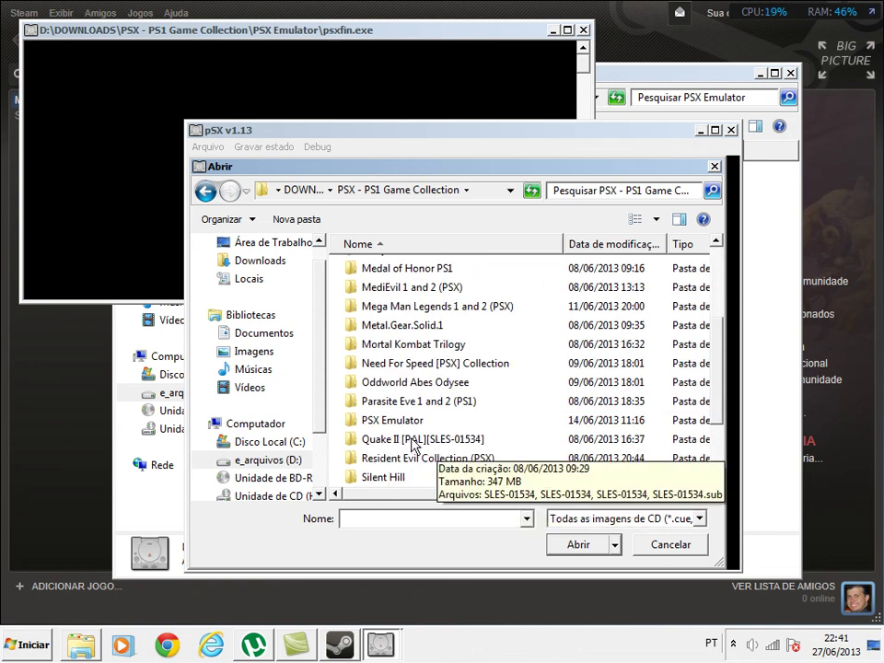
{"action": "double_click", "coordinate": [412, 442]}
{"action": "left_click", "coordinate": [360, 310]}
{"action": "double_click", "coordinate": [360, 316]}
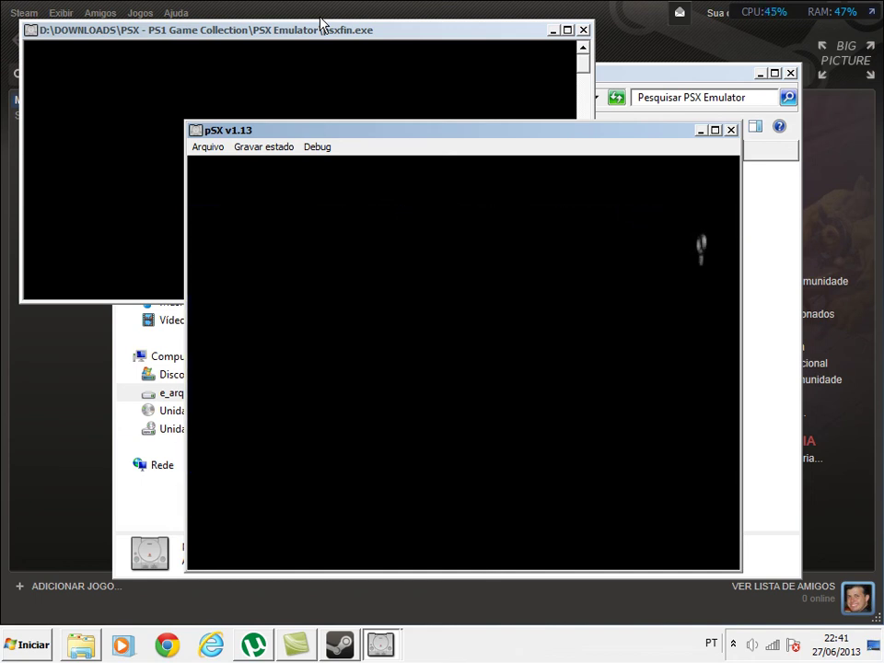
Start a new single-player game on Medium difficulty and dismiss the mission briefing
{"action": "key", "text": "Return"}
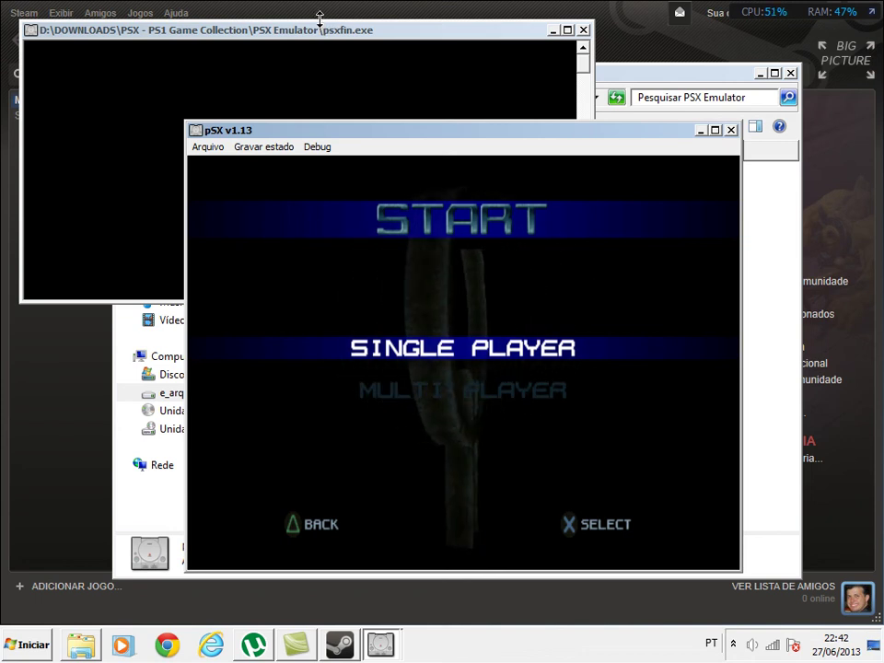
{"action": "key", "text": "Return"}
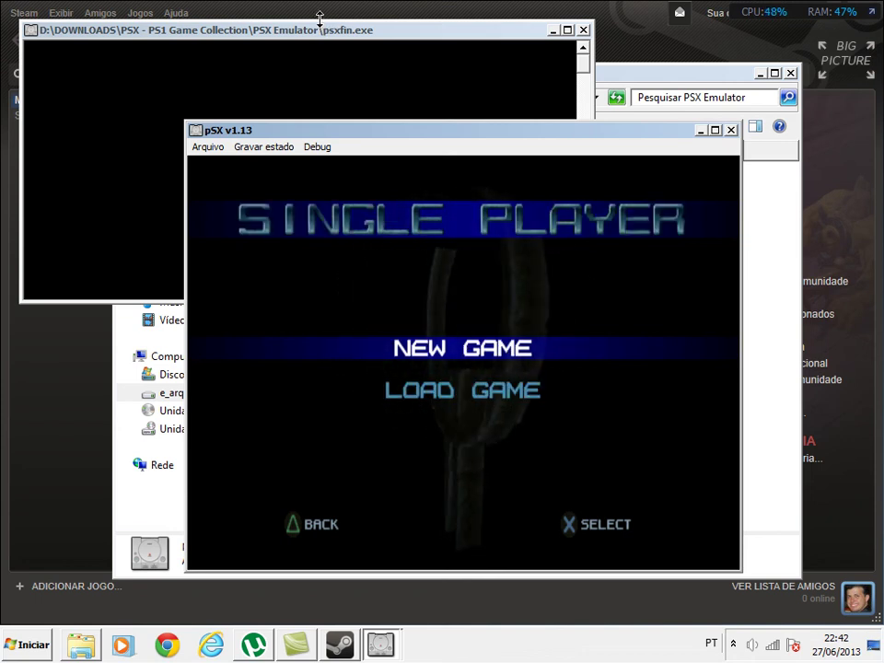
{"action": "key", "text": "Return"}
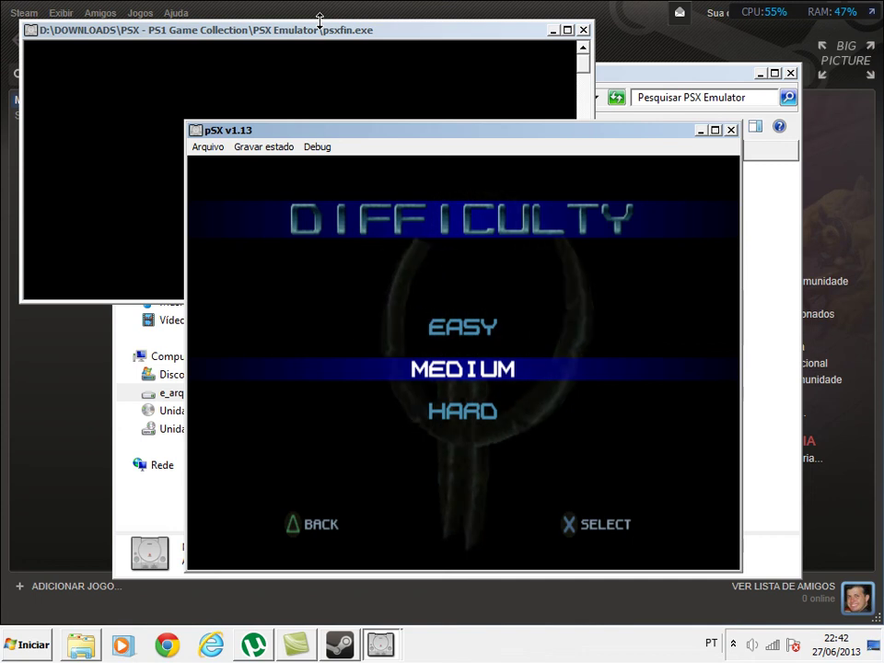
{"action": "key", "text": "Return"}
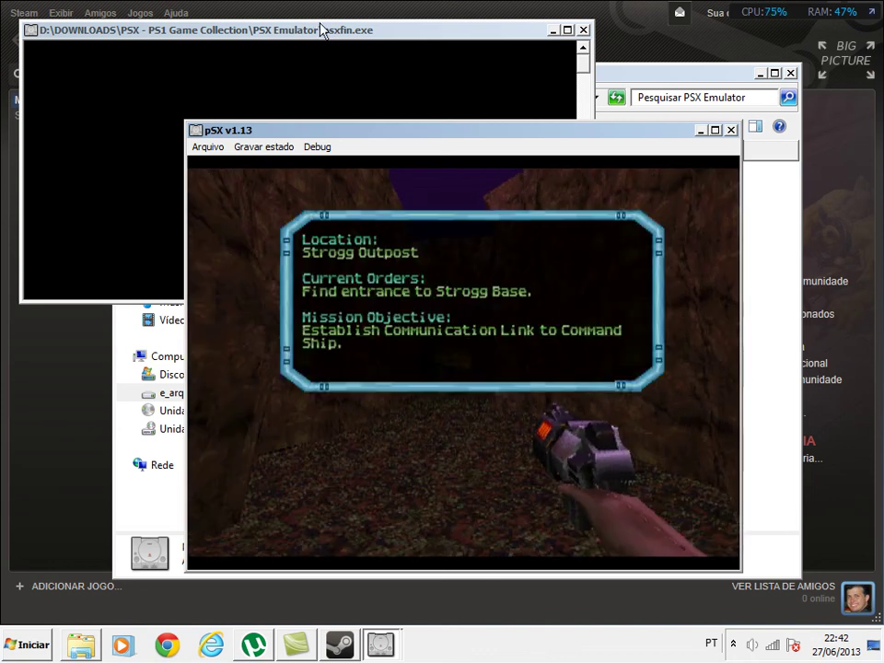
{"action": "key", "text": "x"}
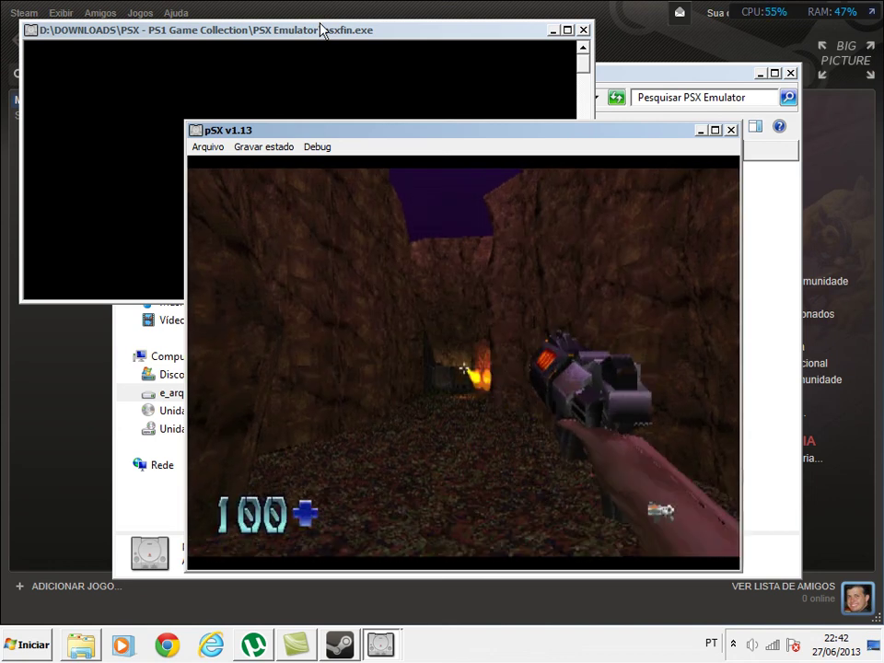
Advance through the rocky passage of the Strogg Outpost, collecting the armour shards and the shotgun
{"action": "key", "text": "Up"}
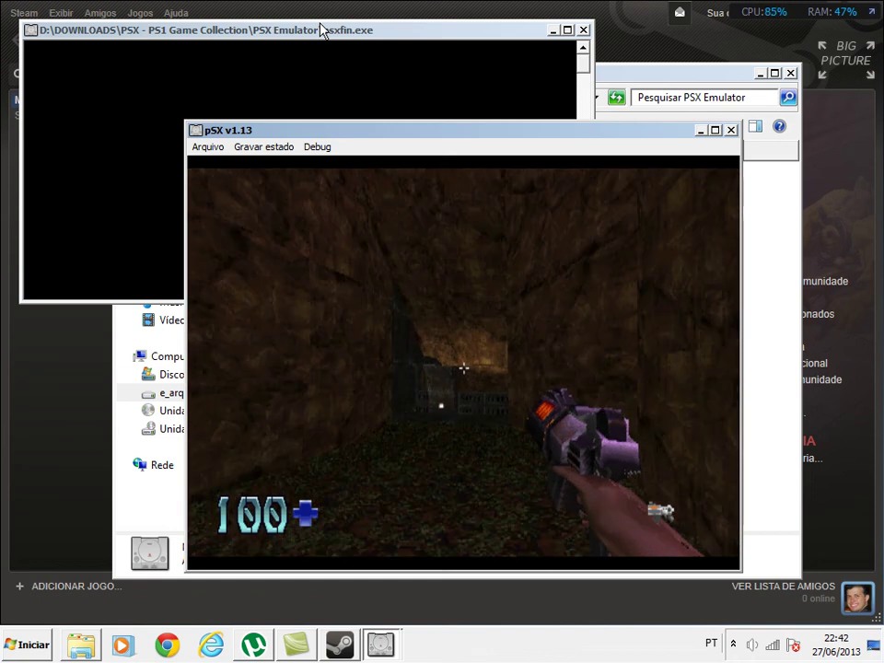
{"action": "key", "text": "Left"}
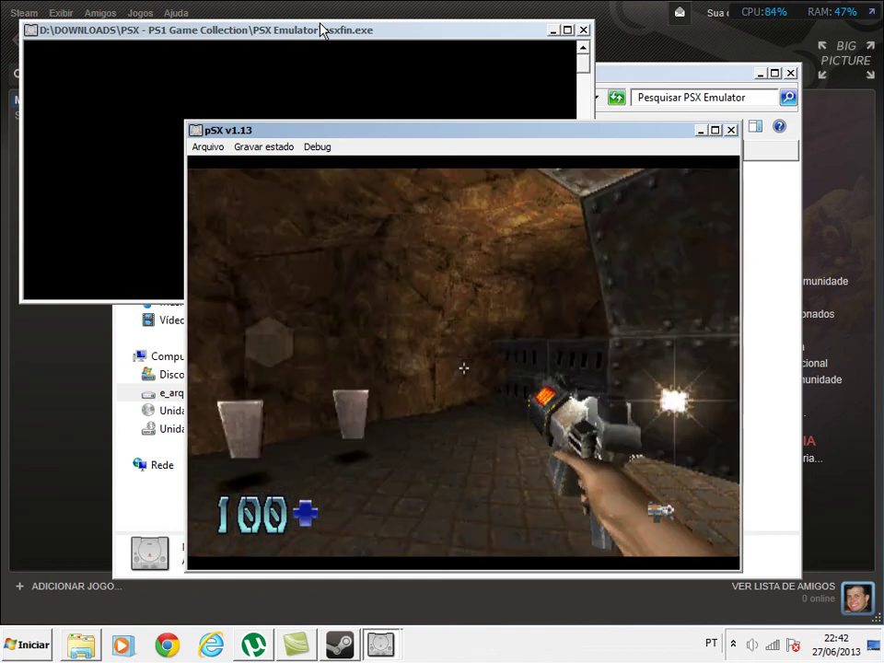
{"action": "key", "text": "Up"}
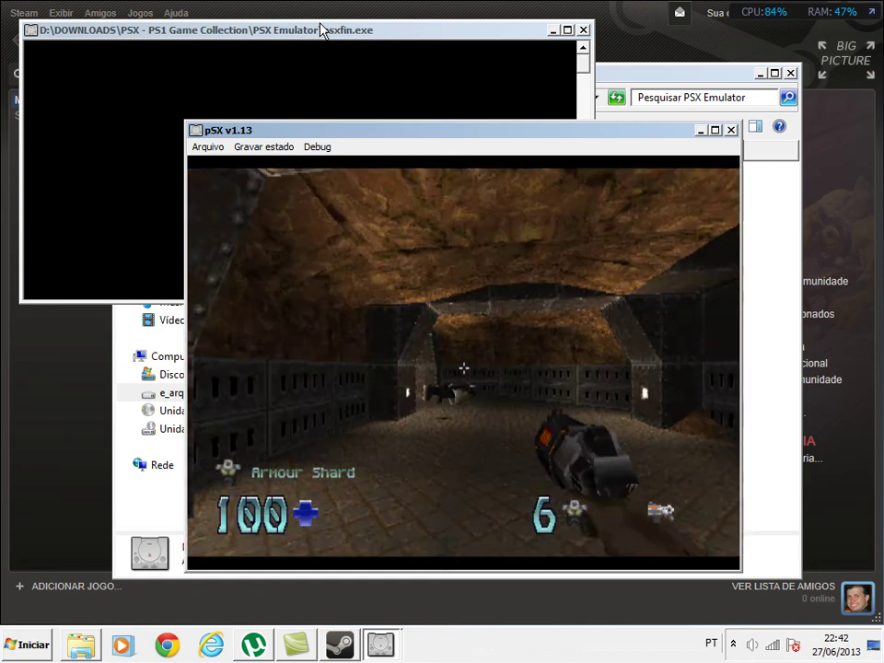
{"action": "key", "text": "Up"}
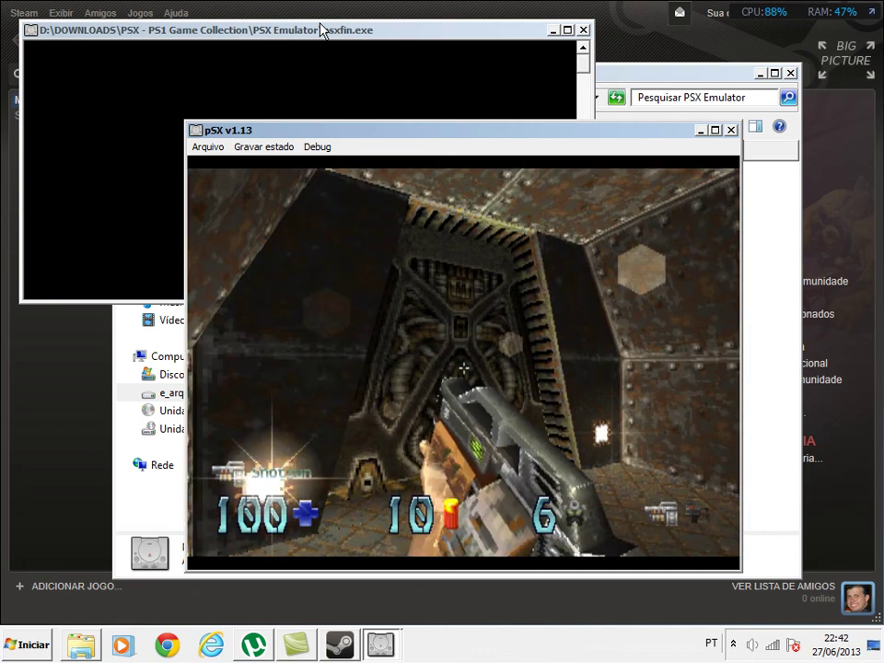
Back away from the large metal door, approach it again, and go through it into the next hall
{"action": "key", "text": "Down"}
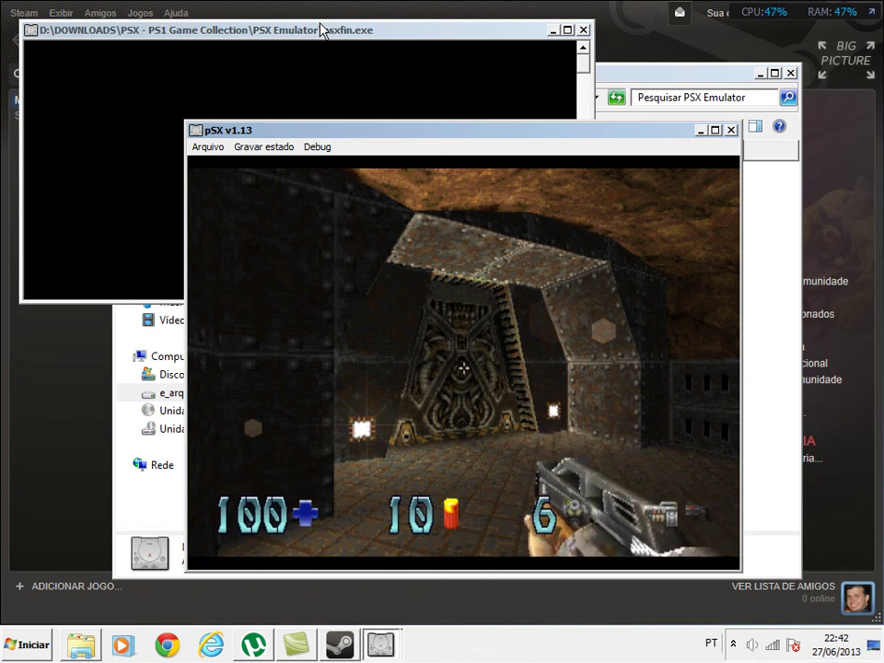
{"action": "key", "text": "Up"}
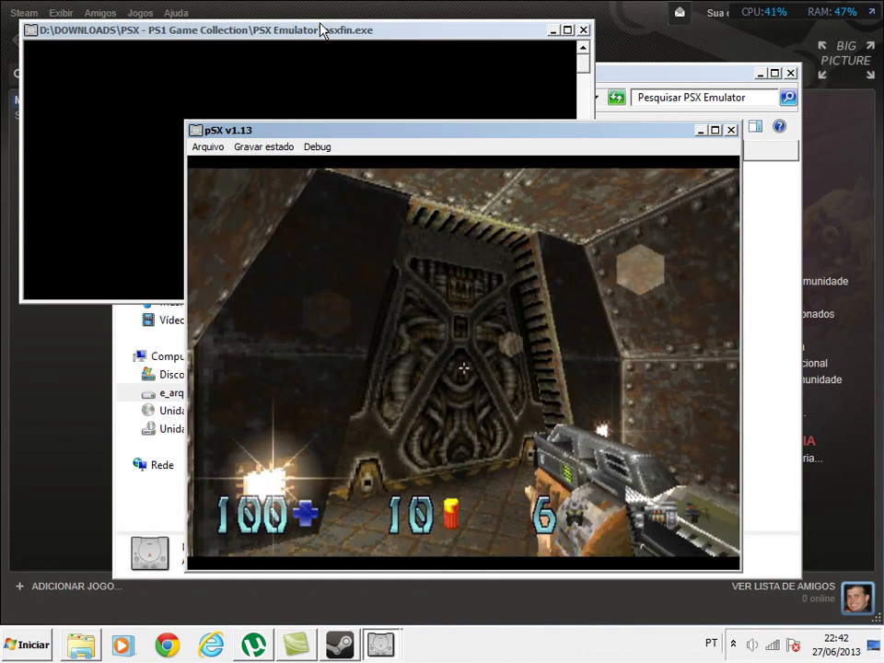
{"action": "key", "text": "Left"}
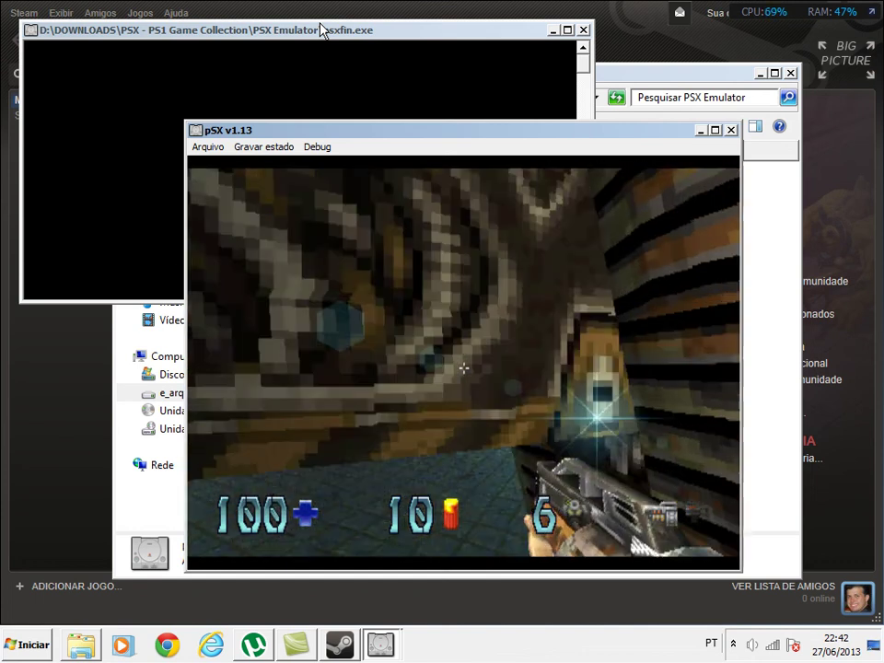
{"action": "key", "text": "Up"}
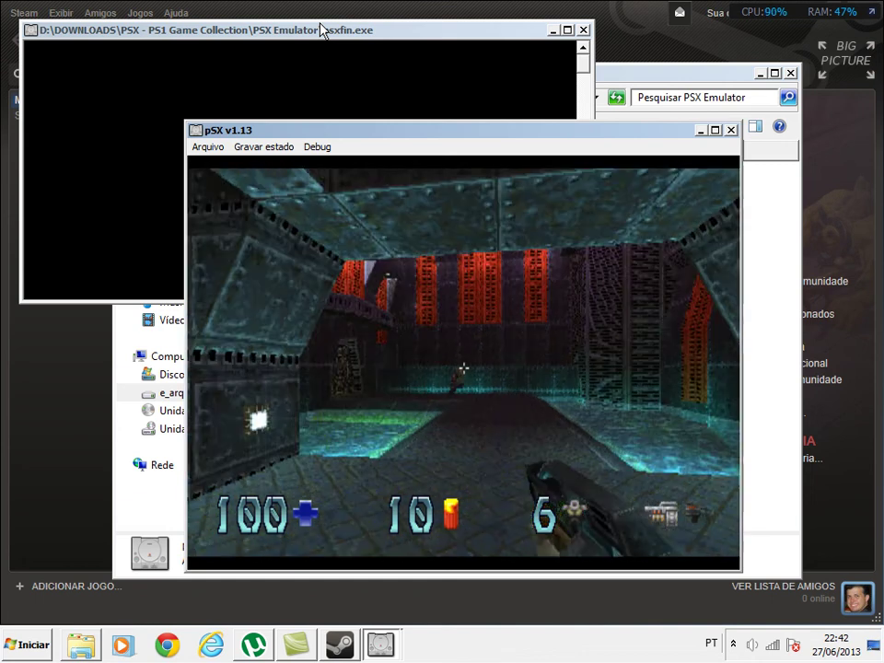